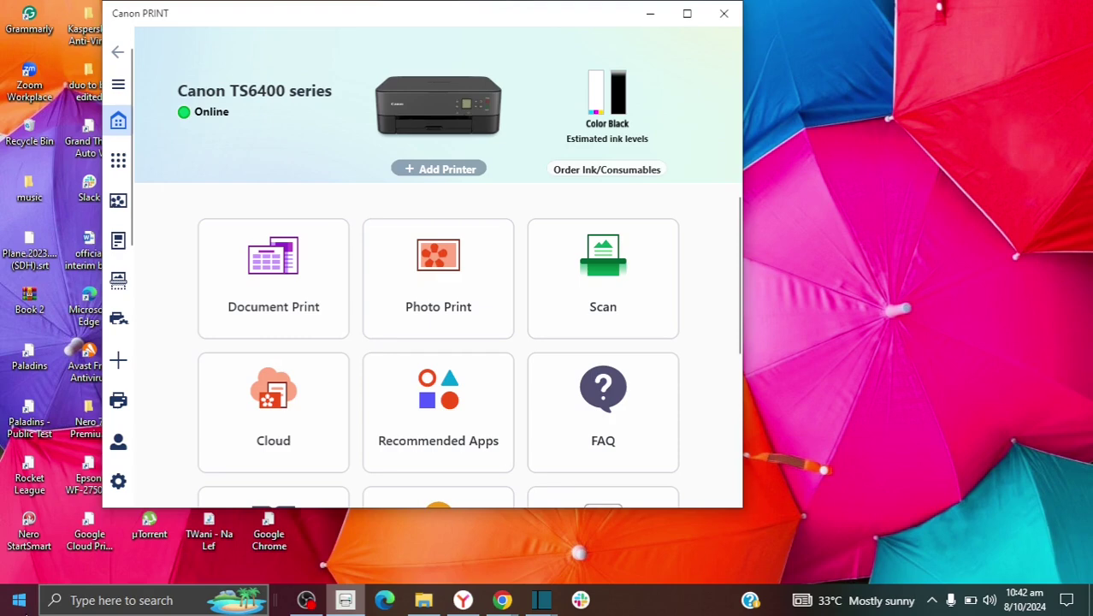
Search Microsoft Store for 'canon print' and show the Canon PRINT listing by Canon Inc
click(19, 602)
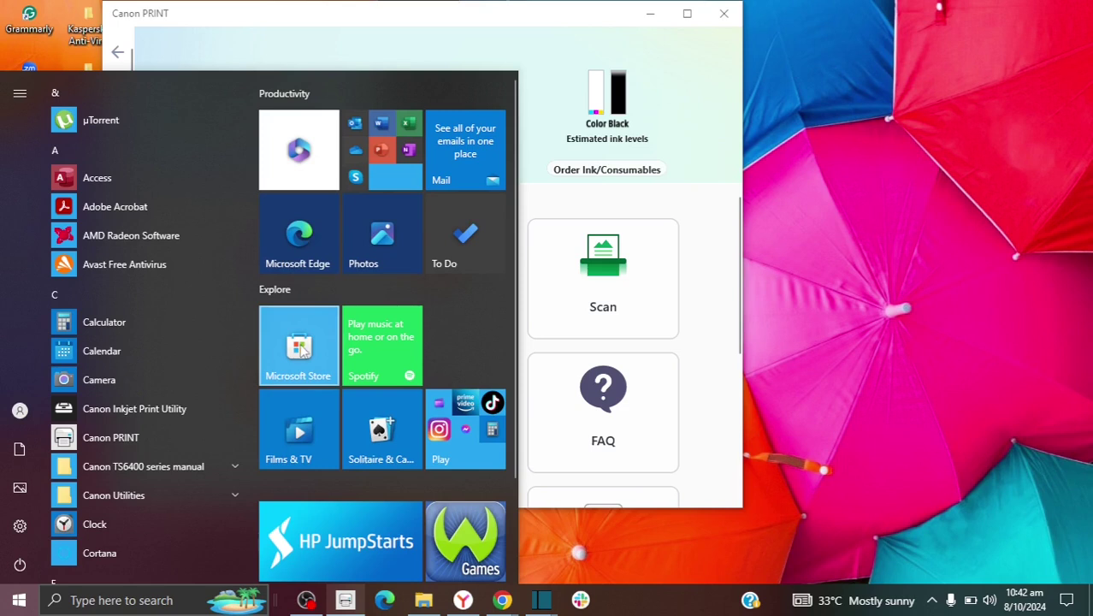
click(301, 346)
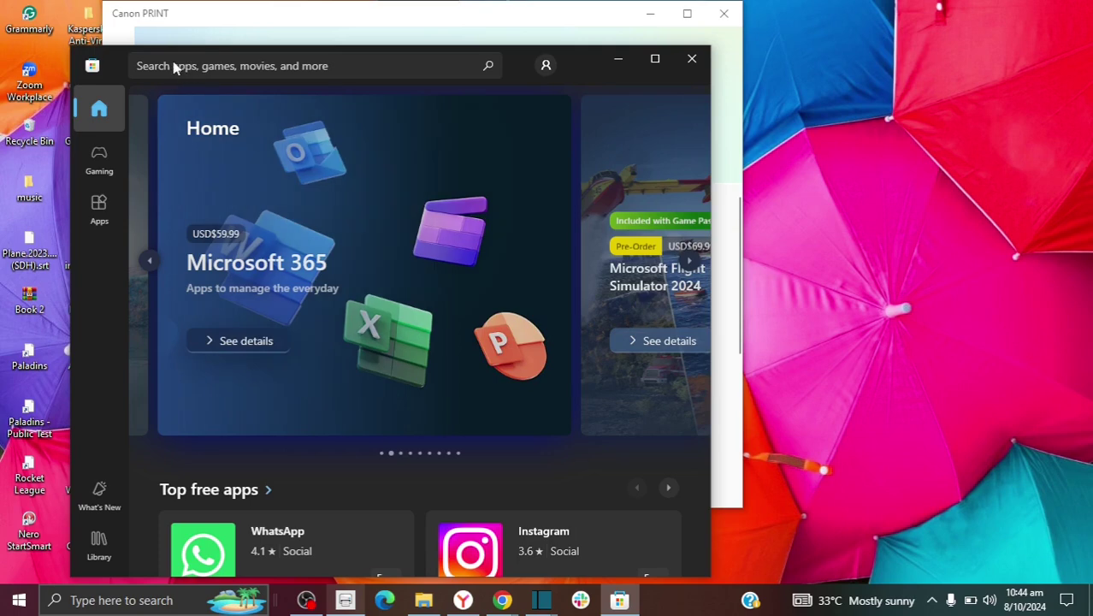
click(168, 65)
text(canon)
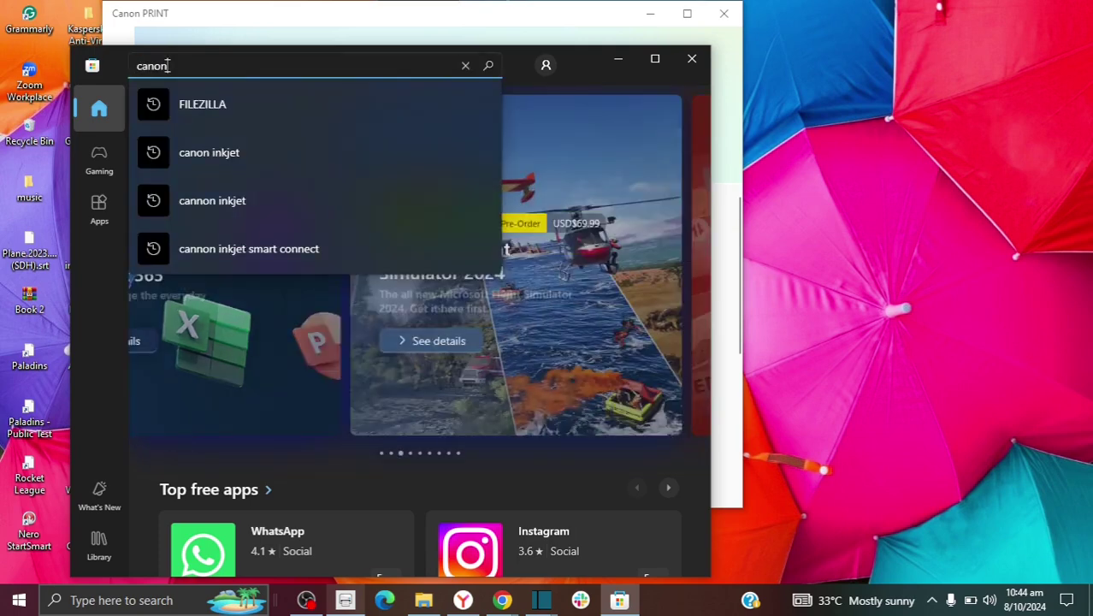
text( print)
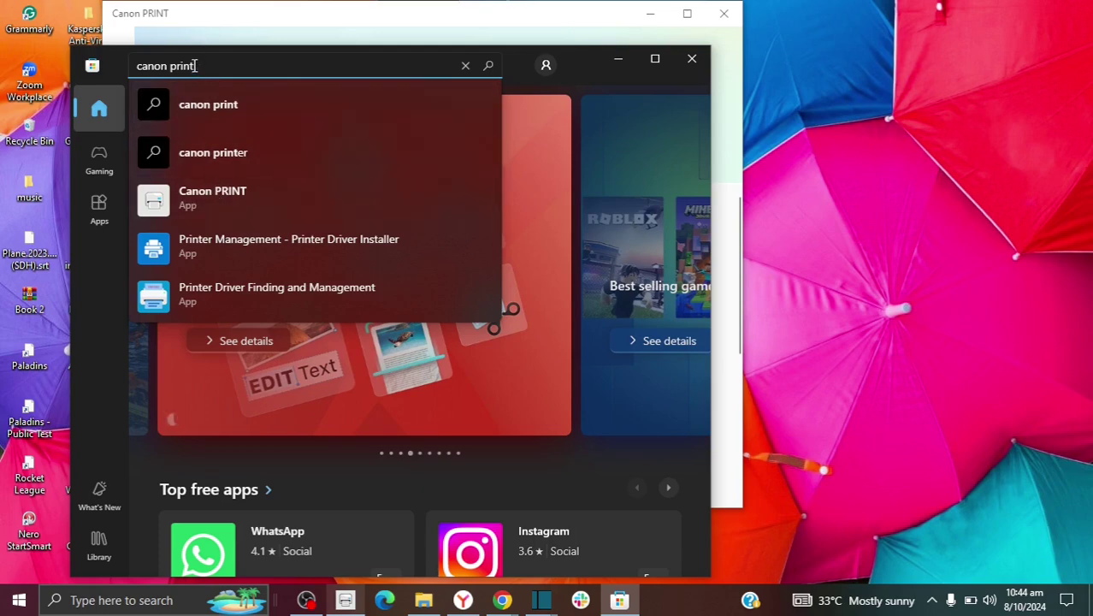
click(201, 206)
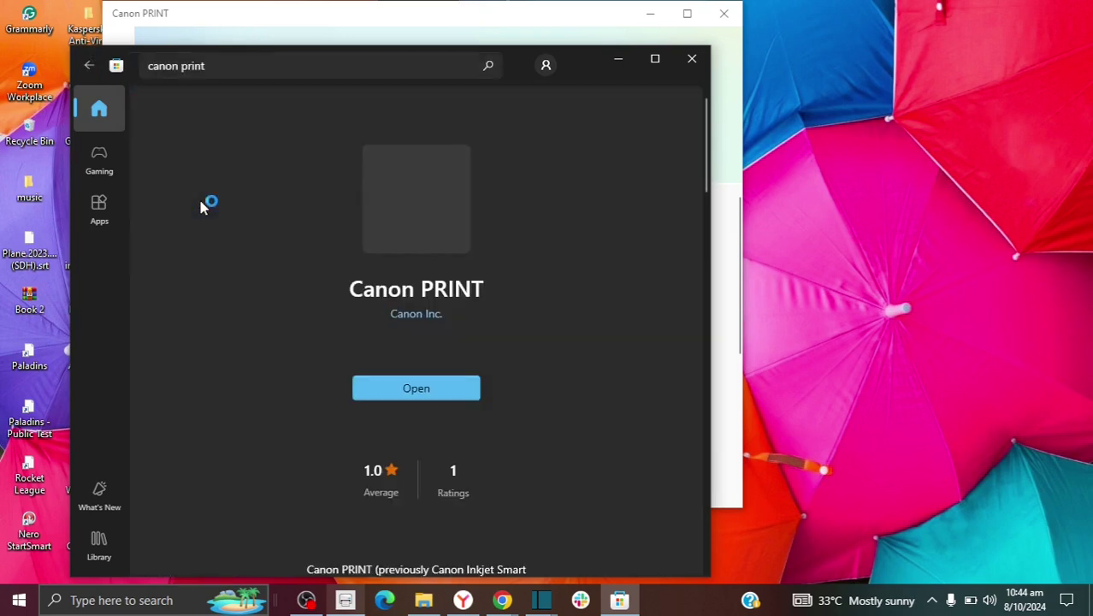
Try repeatedly to launch the installed Canon PRINT app from its store listing
click(427, 376)
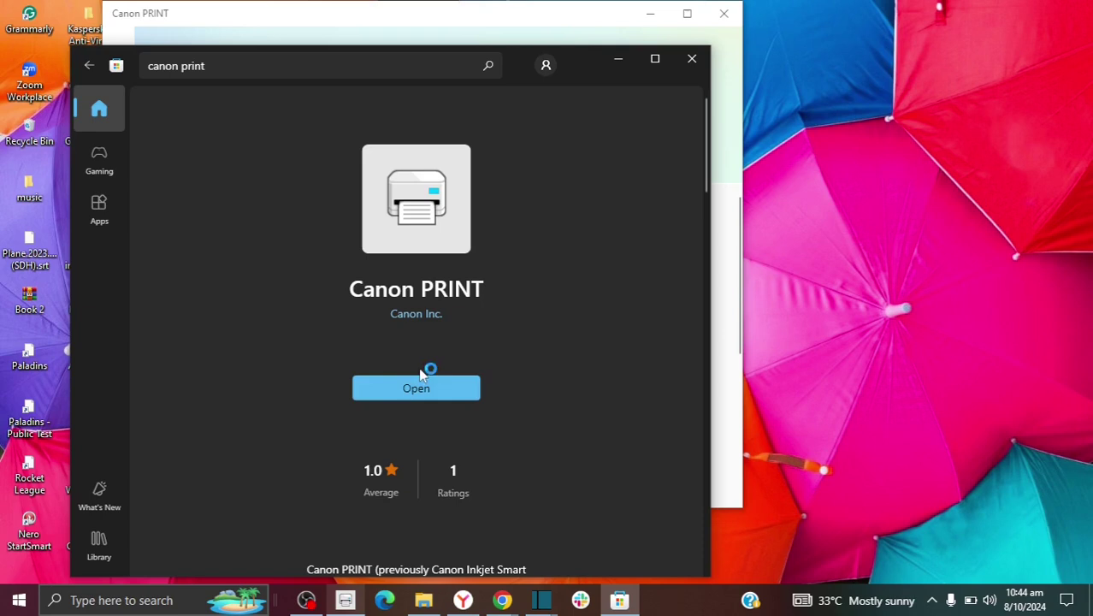
click(412, 390)
click(414, 390)
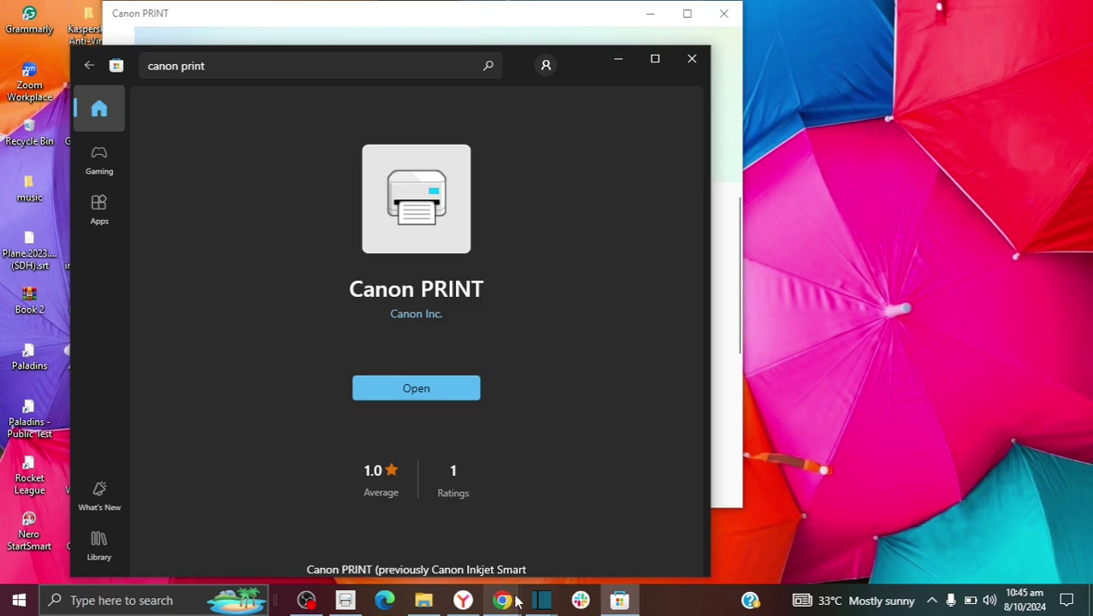
Run the 'Canon Print' Google search in Chrome and scroll to the Microsoft Store result
click(510, 602)
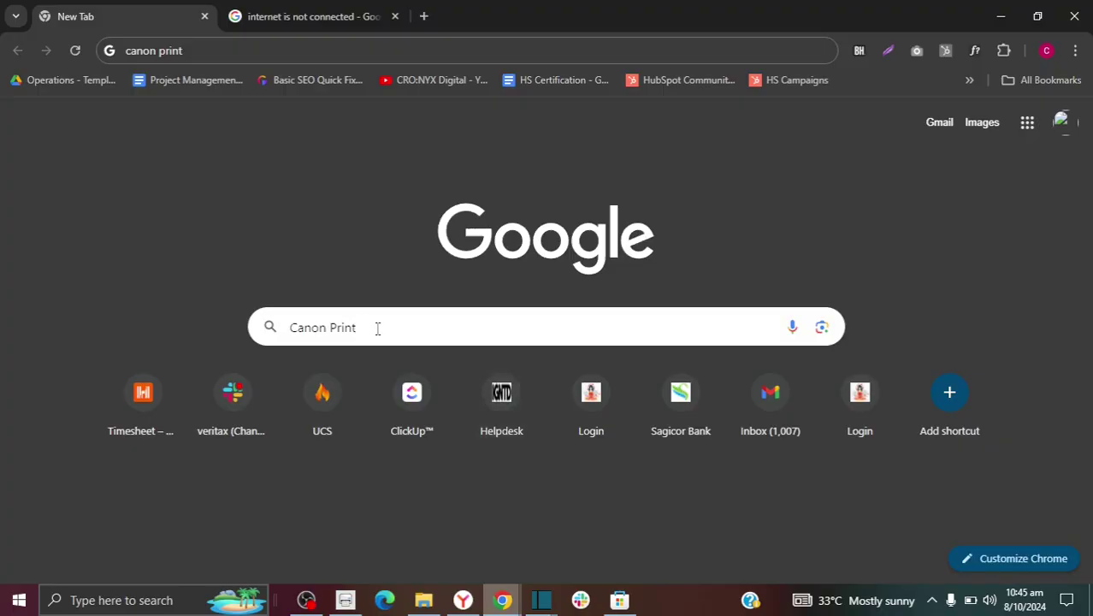
click(379, 328)
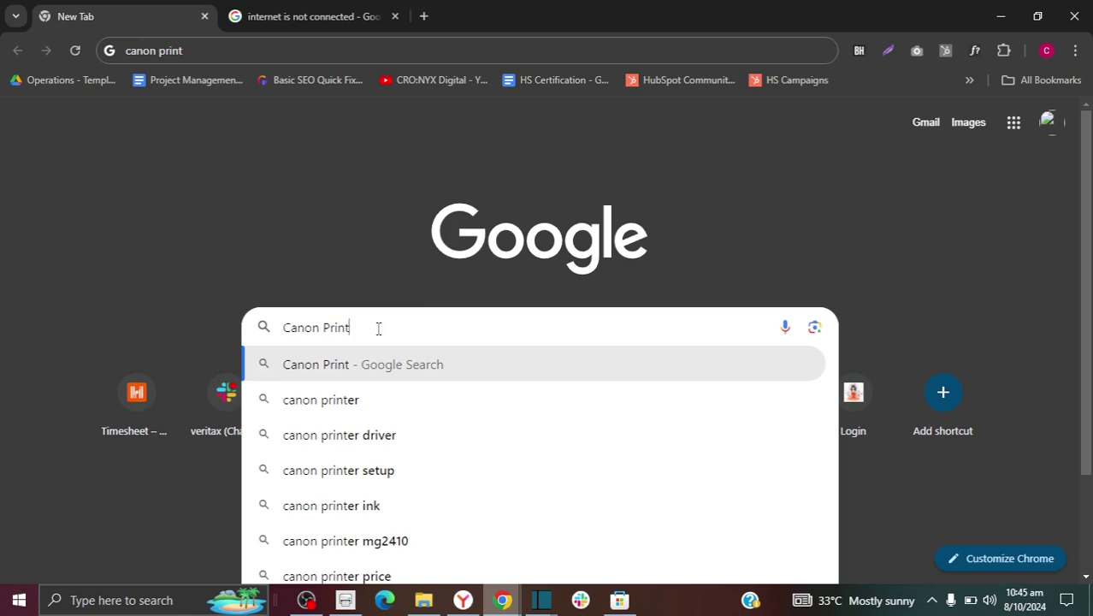
key(Return)
scroll(337, 362, down, 5)
scroll(335, 366, down, 2)
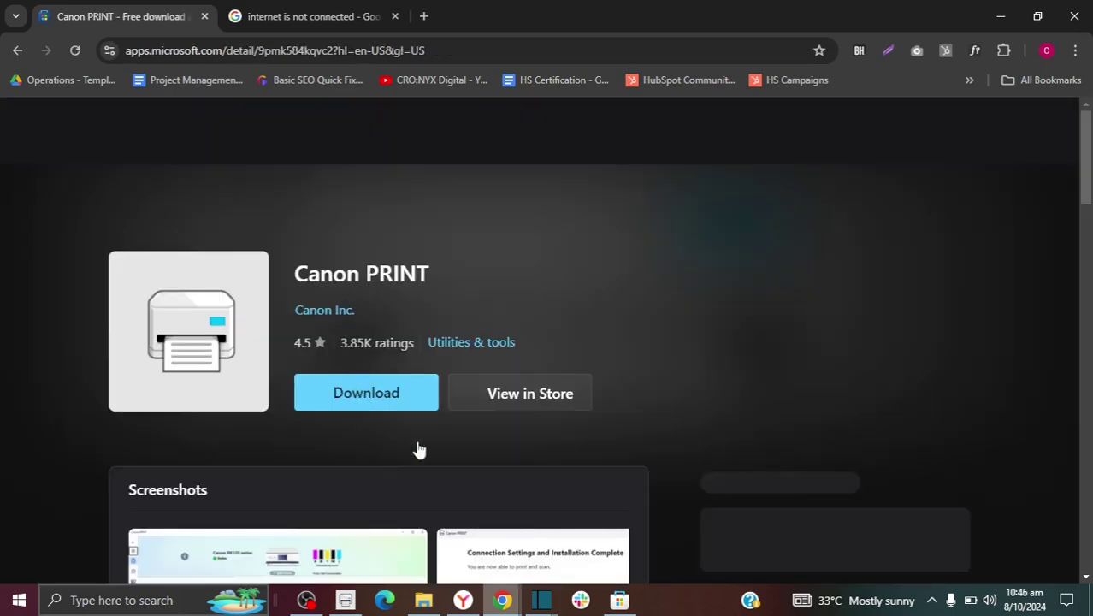
Restore the Canon PRINT window showing the online TS6400 series printer
click(345, 604)
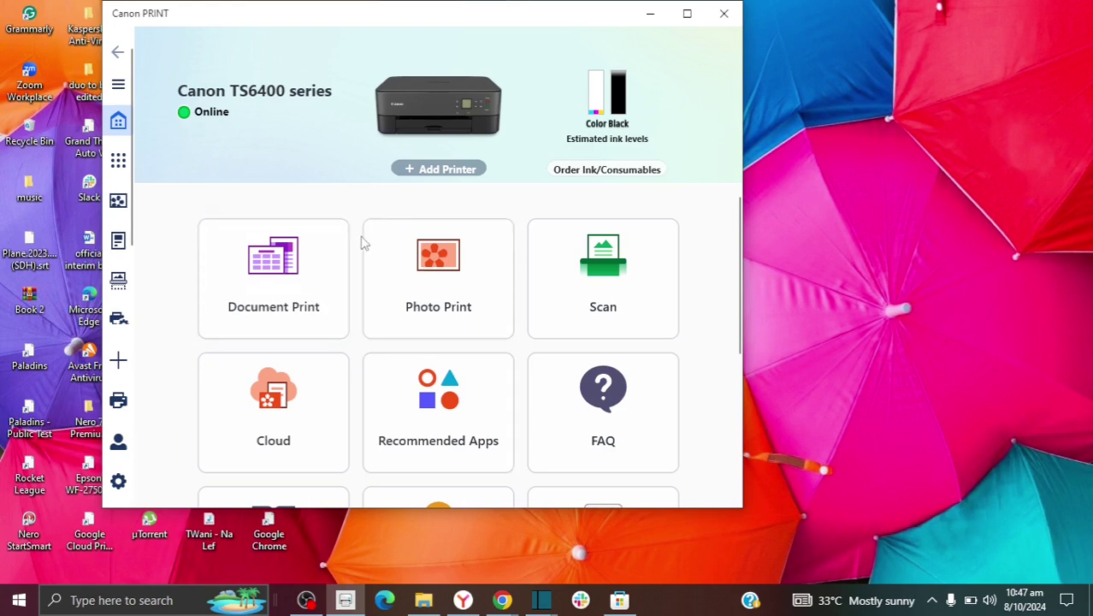
click(436, 171)
Start a Document scan at 300 dpi with the original size changed from A4 to Letter
click(581, 255)
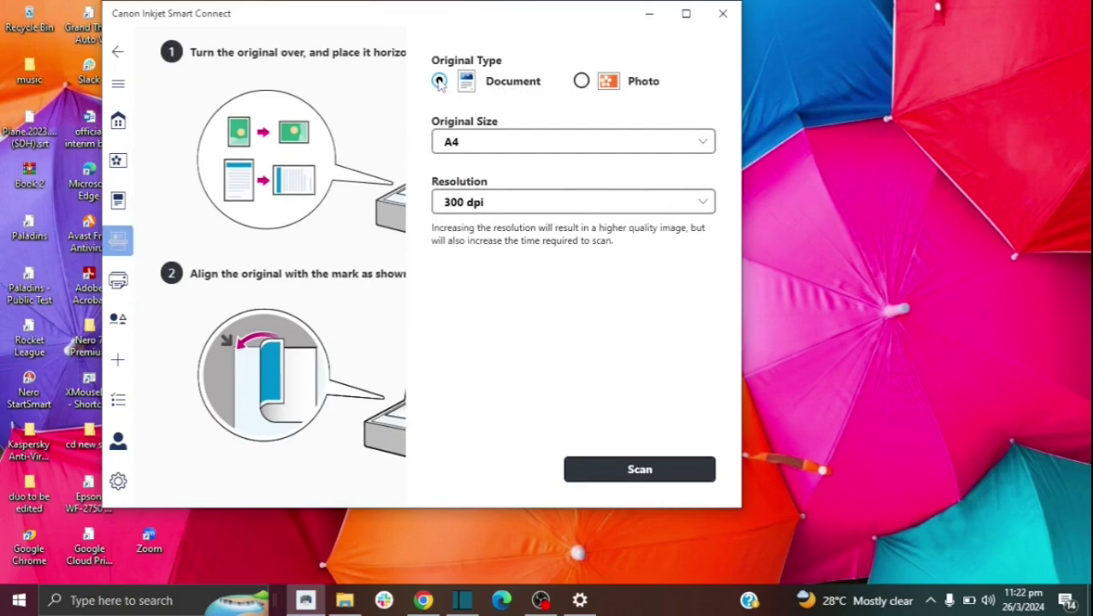
click(487, 139)
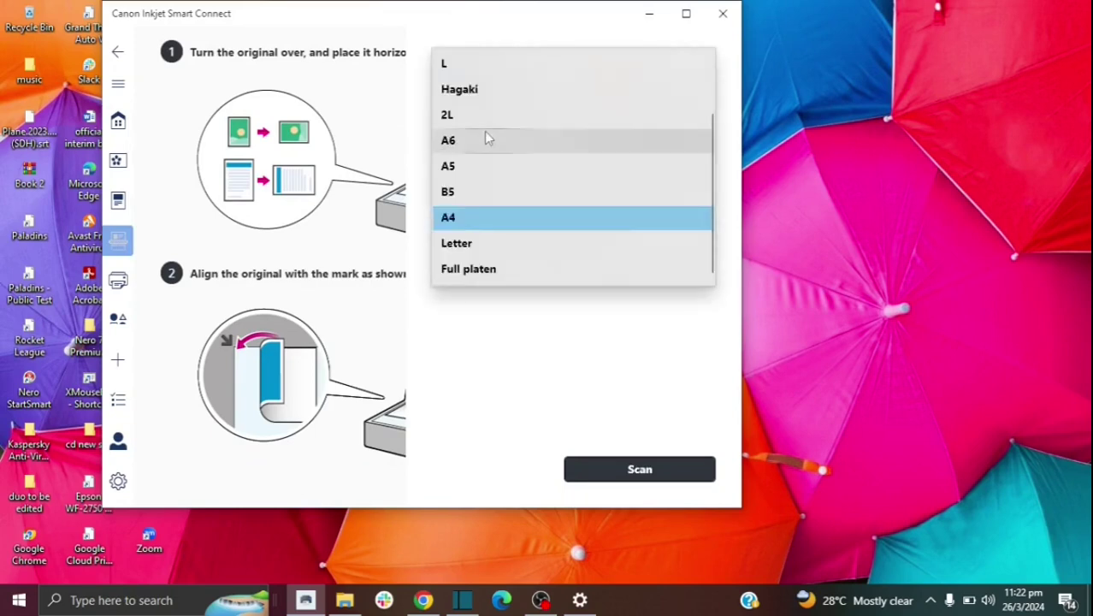
click(462, 246)
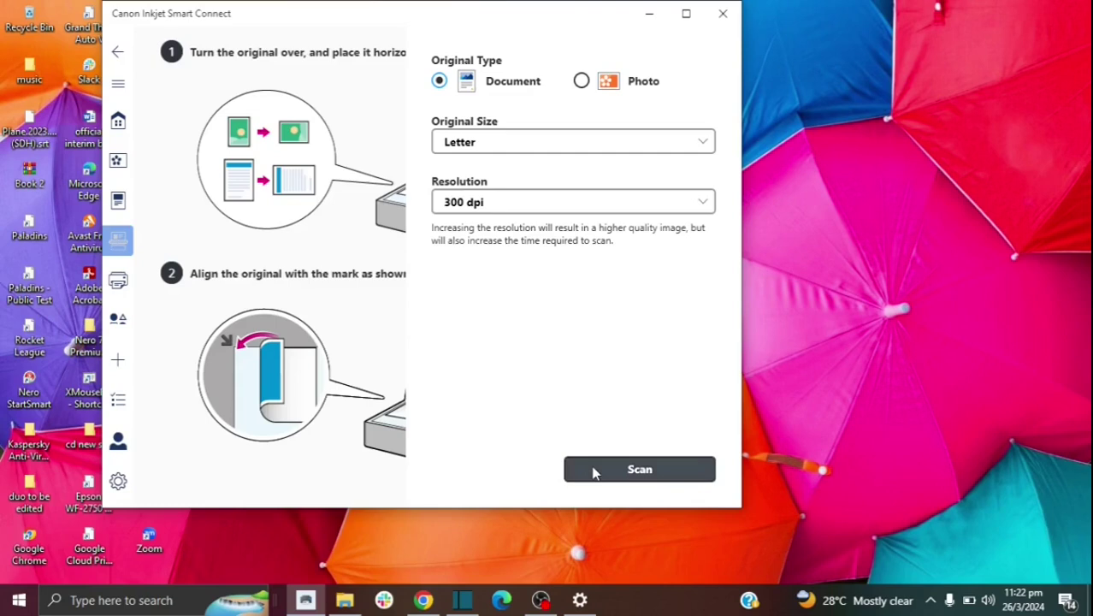
Scan the first Letter-size page so it previews as page 1
click(605, 469)
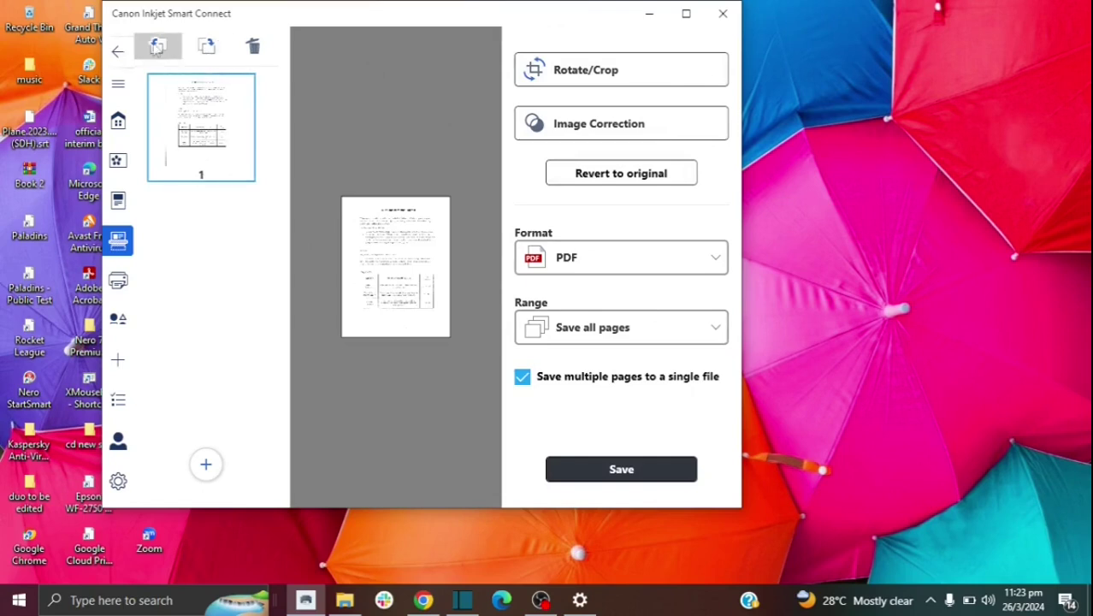
click(207, 49)
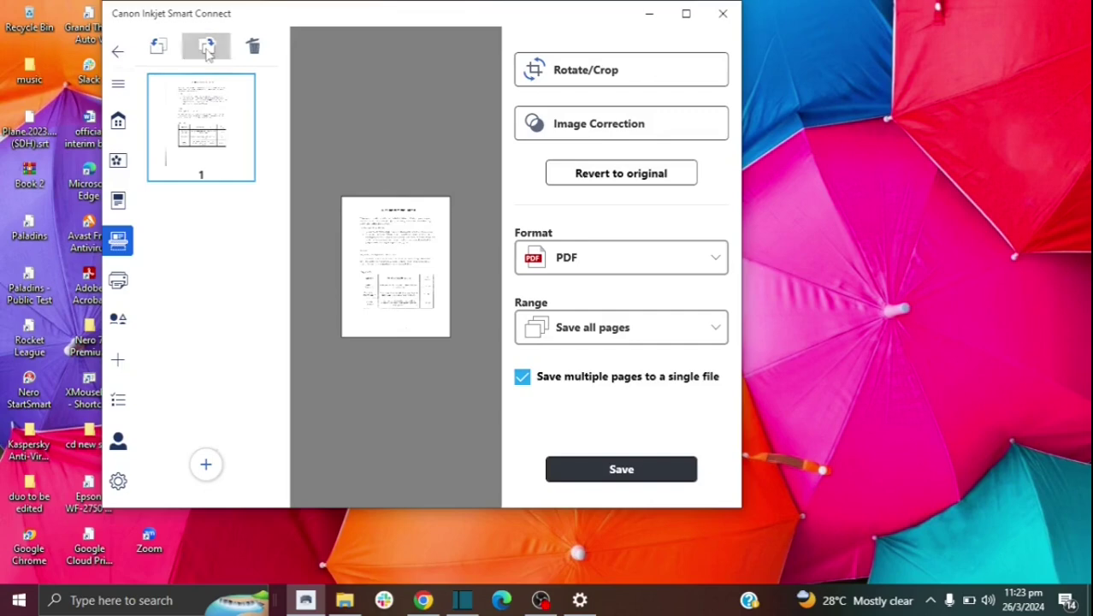
click(208, 48)
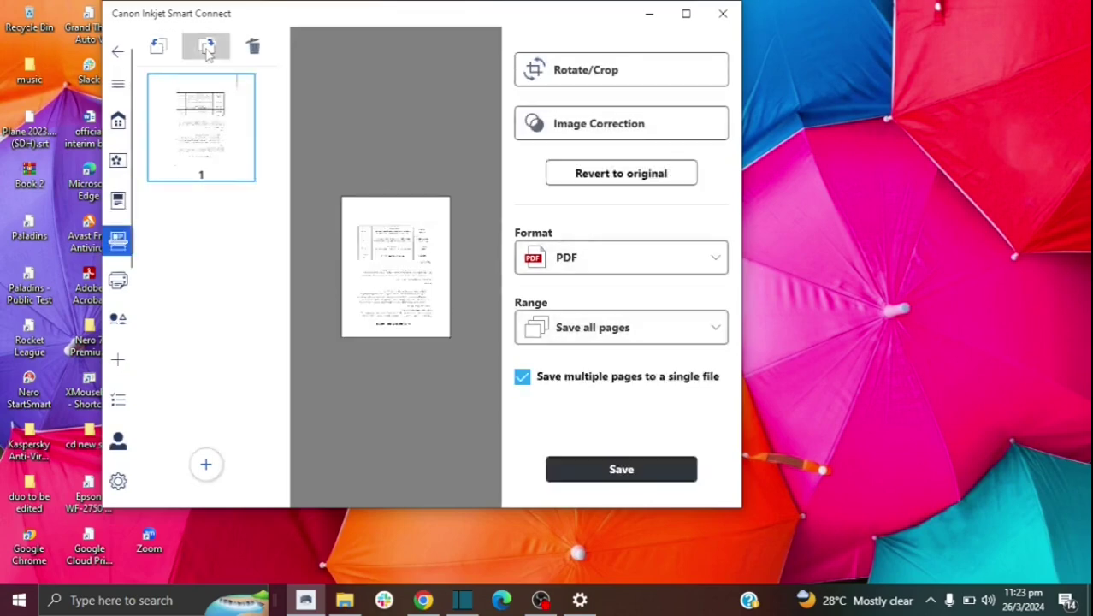
click(207, 49)
click(207, 48)
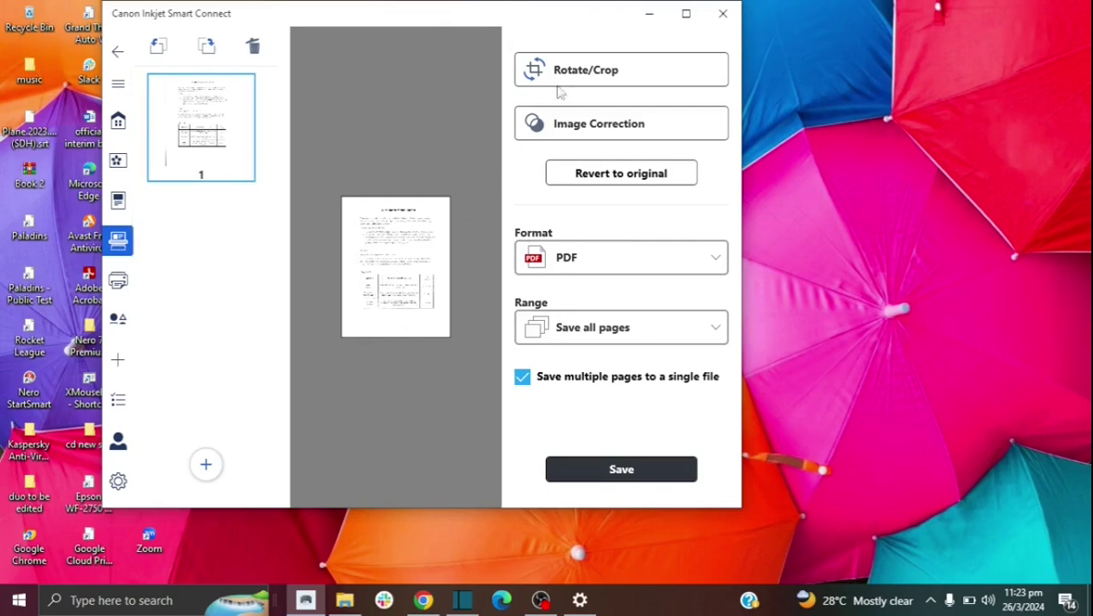
click(605, 72)
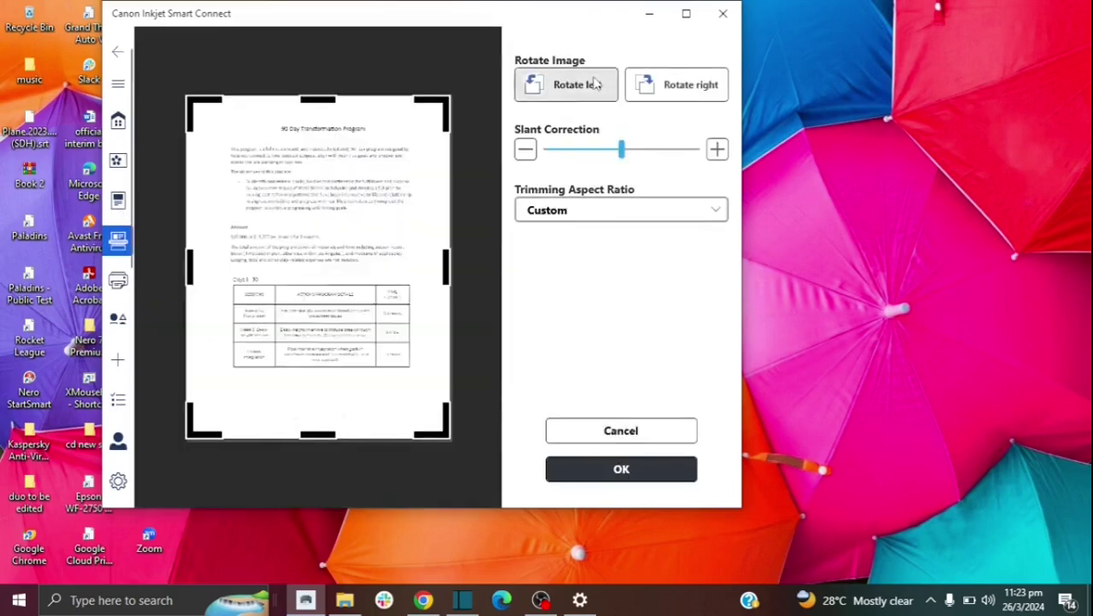
mouse_move(443, 101)
mouse_down()
mouse_move(451, 117)
mouse_move(454, 94)
mouse_up()
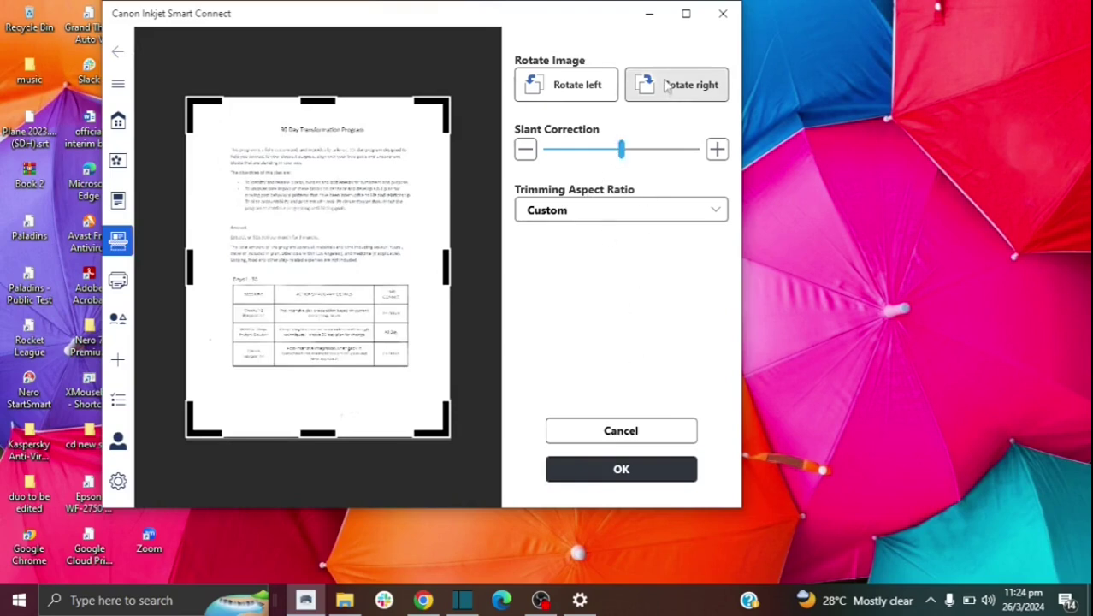
Discard crop changes and set saving to PDF format, all pages, in a single file
click(610, 439)
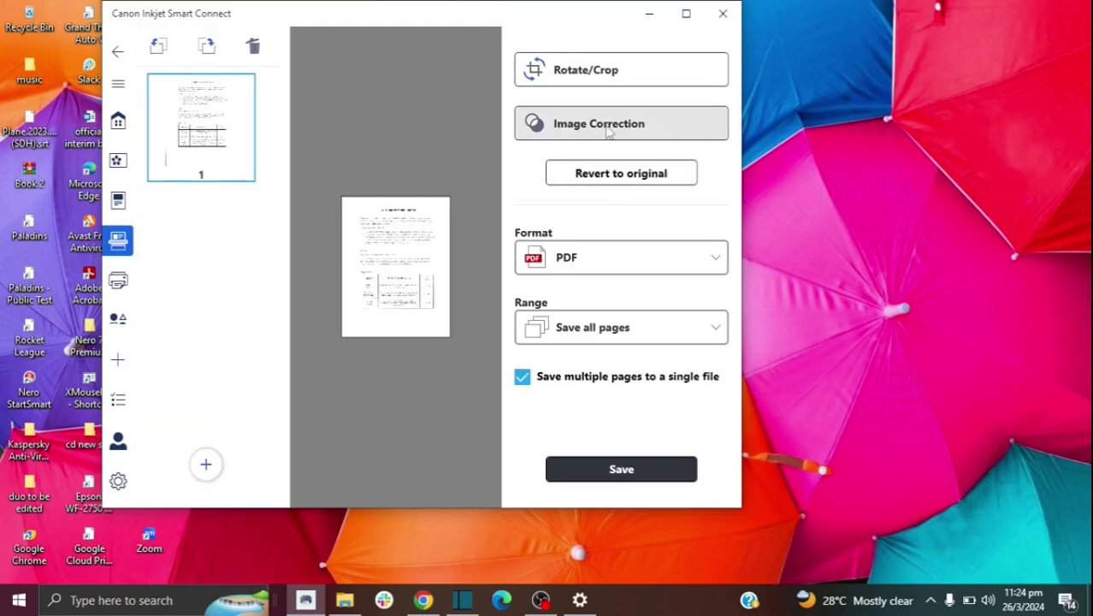
click(574, 261)
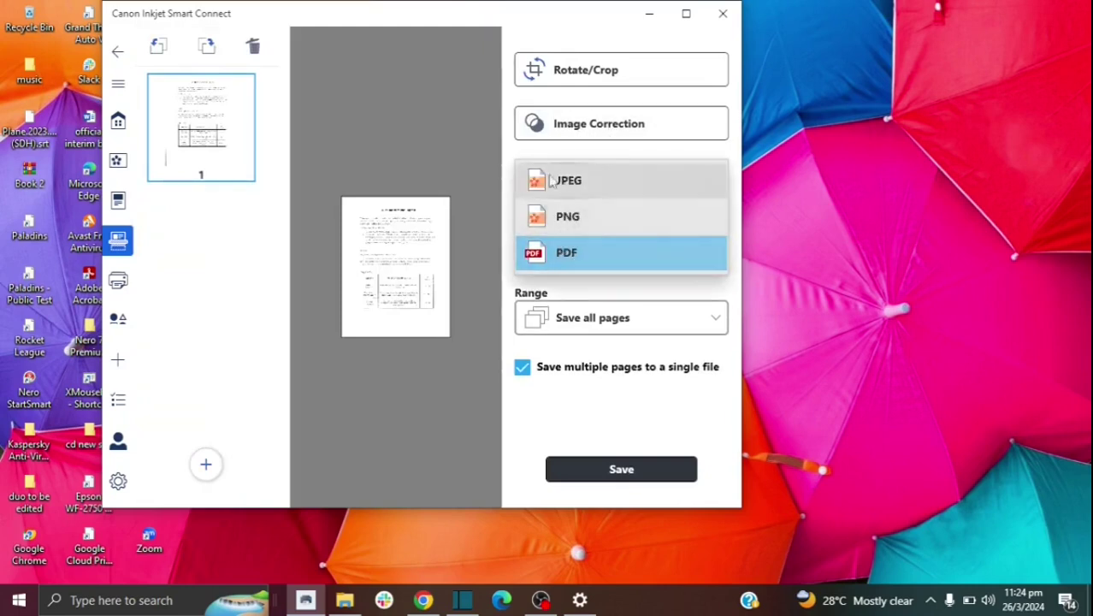
click(505, 219)
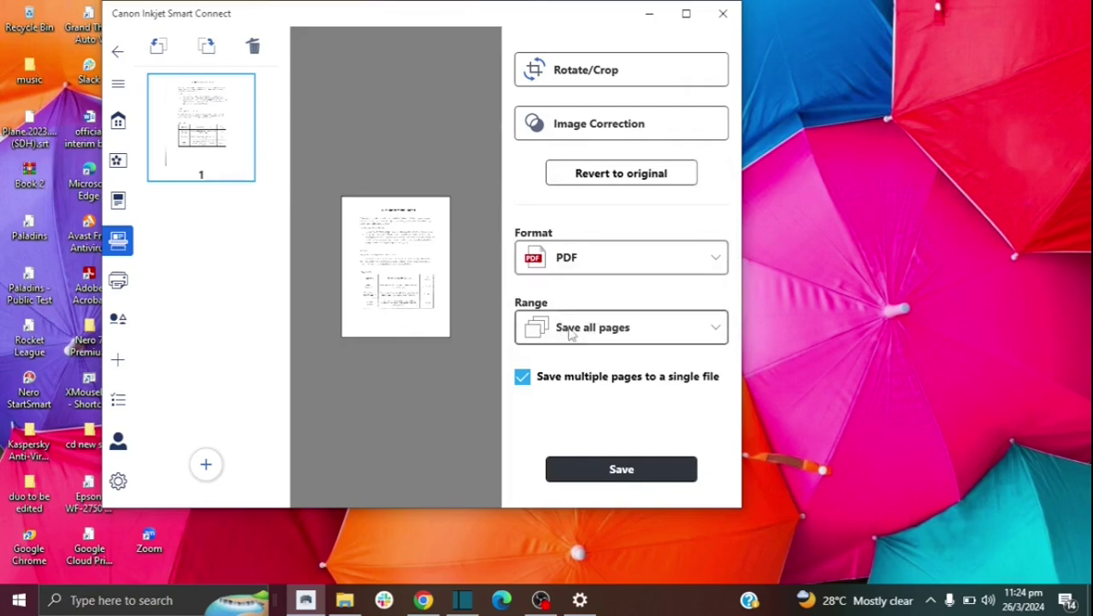
click(608, 333)
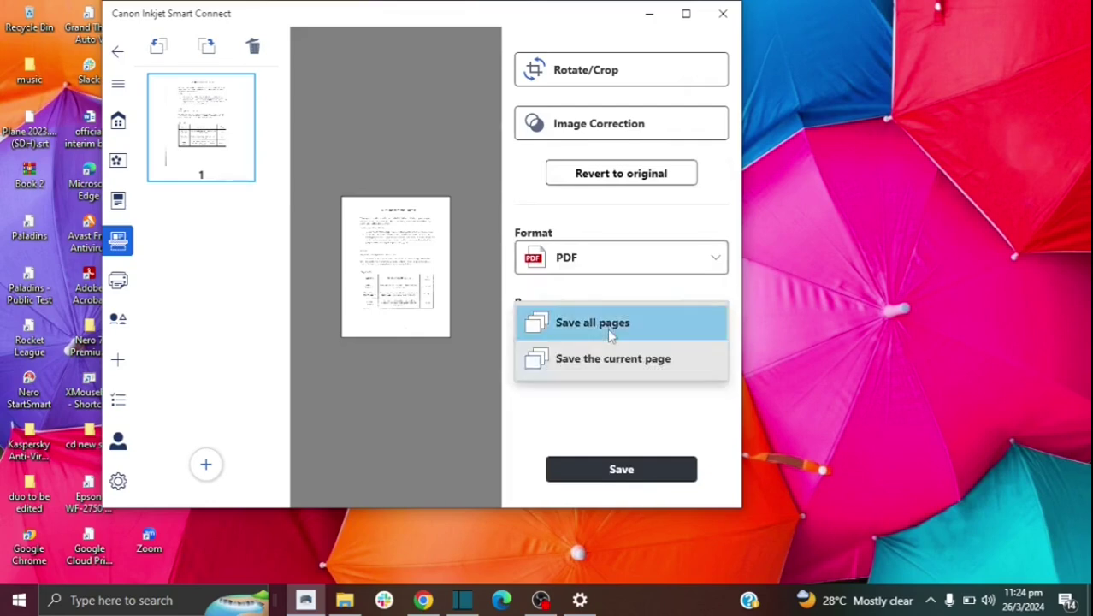
click(552, 327)
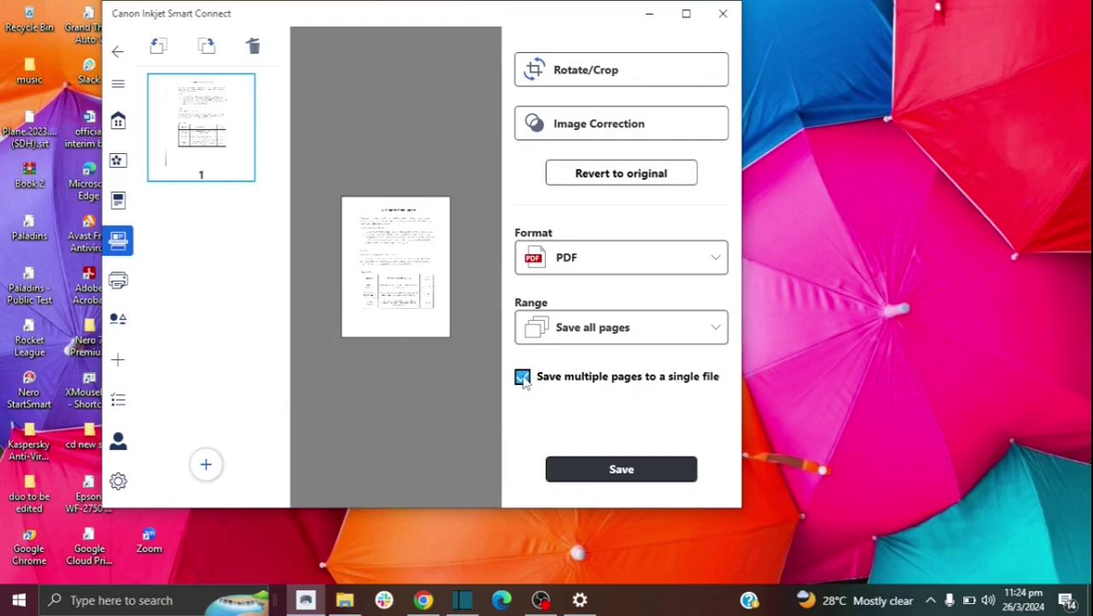
Add a second page scanned as Document, Letter size, 300 dpi
click(207, 466)
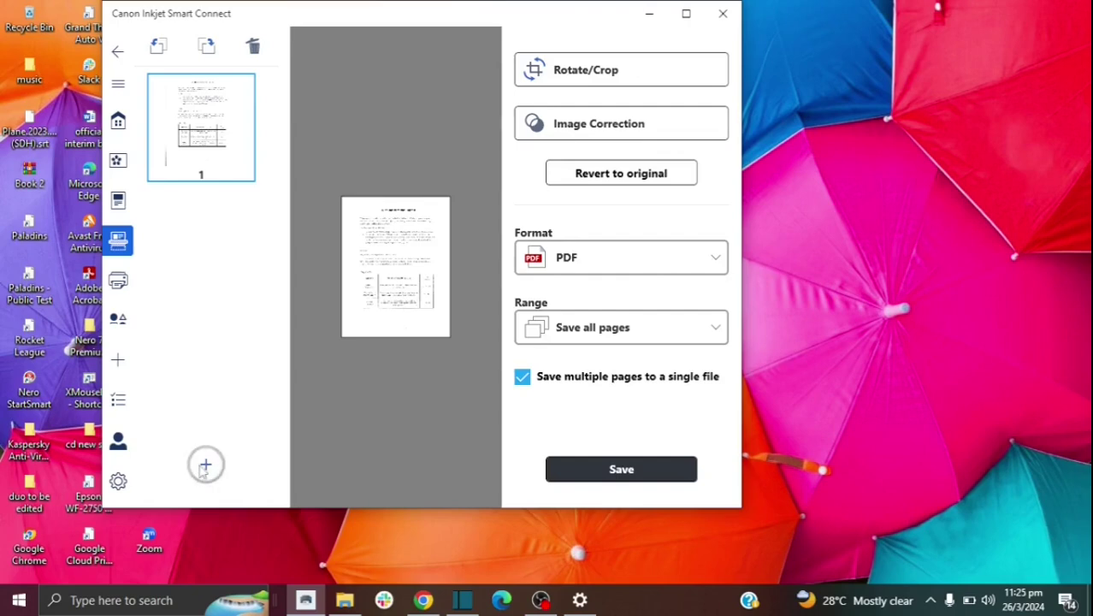
click(205, 467)
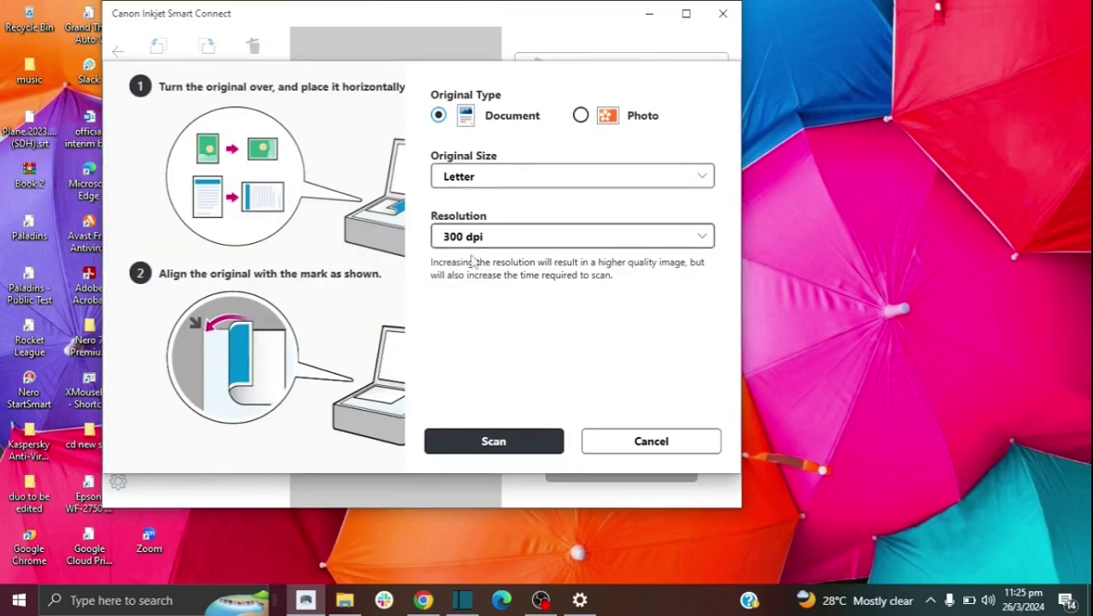
click(508, 446)
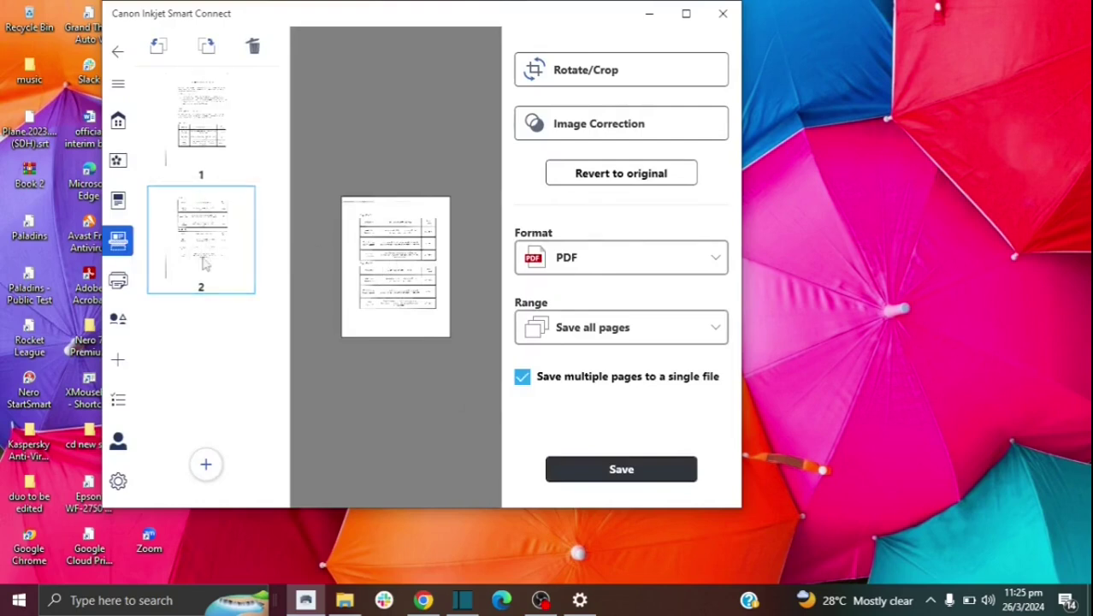
Preview the page 1 and page 2 thumbnails in turn to check both scans
click(203, 115)
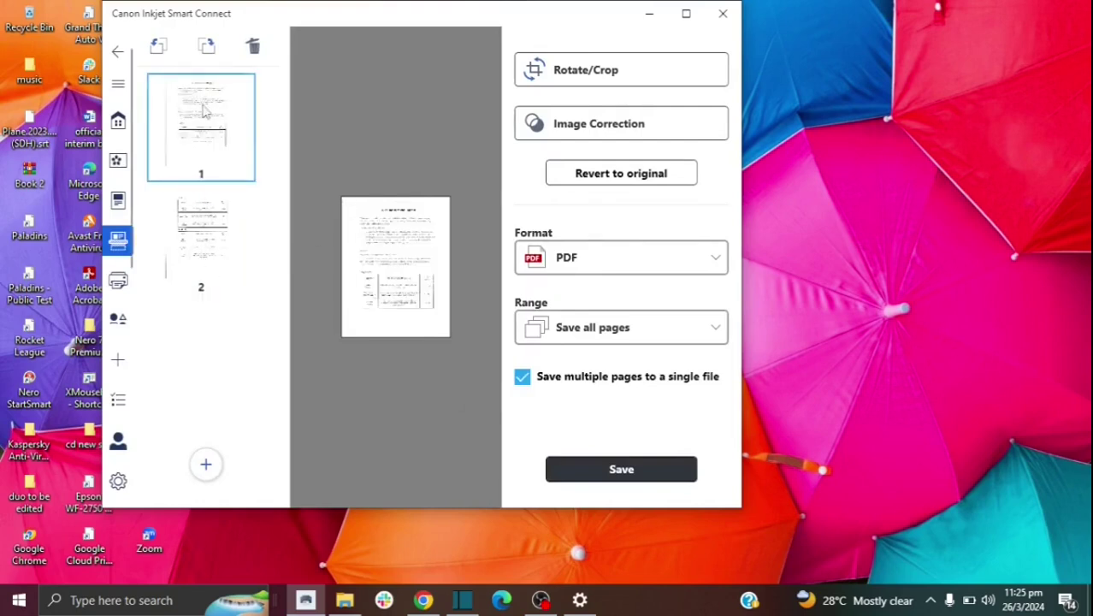
click(206, 244)
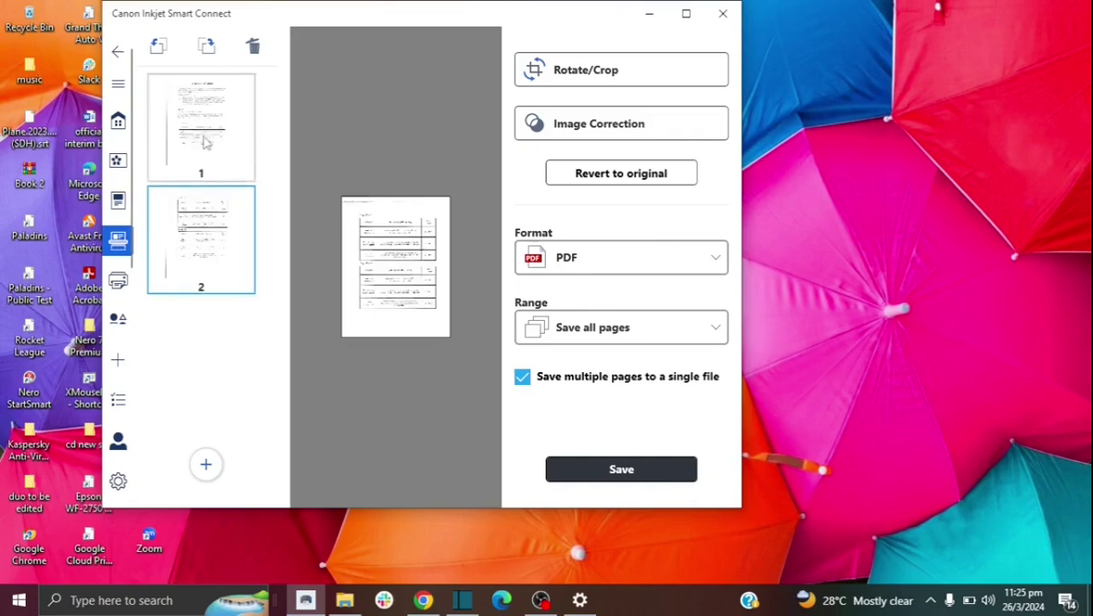
click(202, 128)
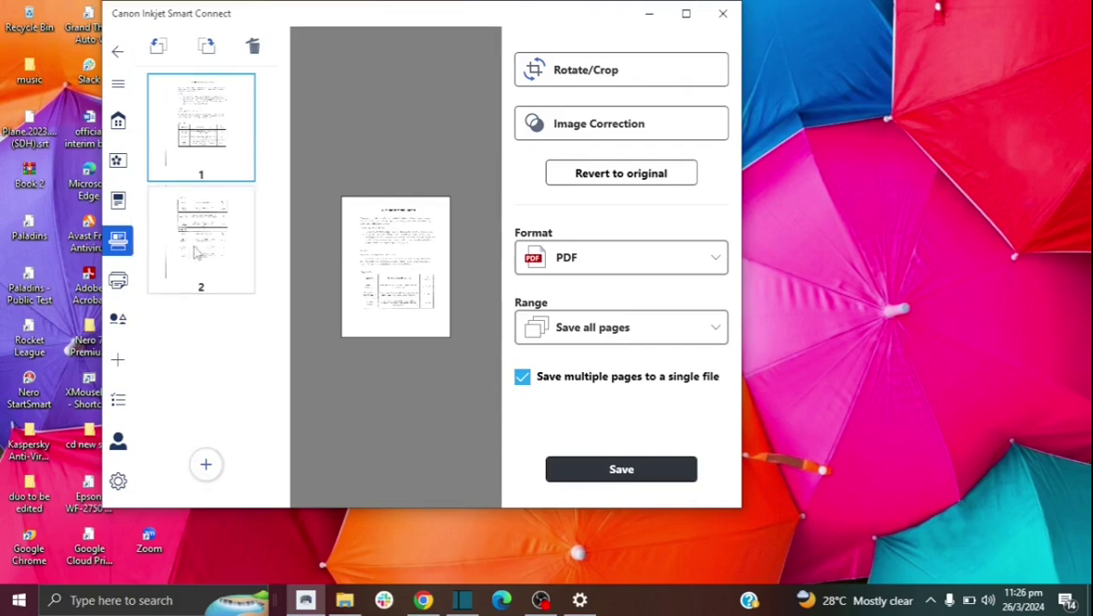
click(200, 274)
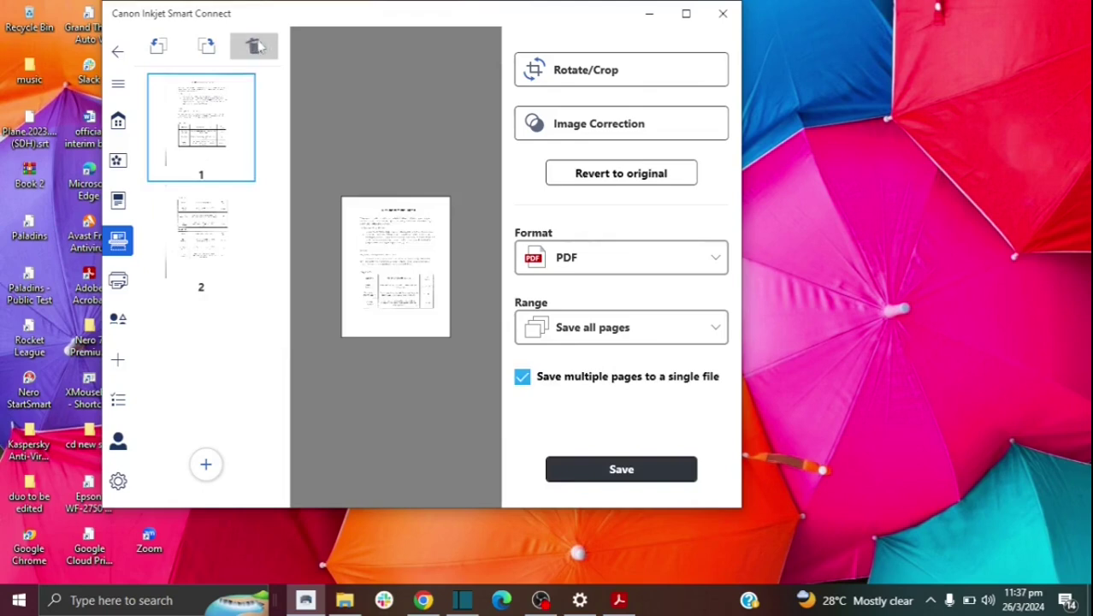
click(225, 233)
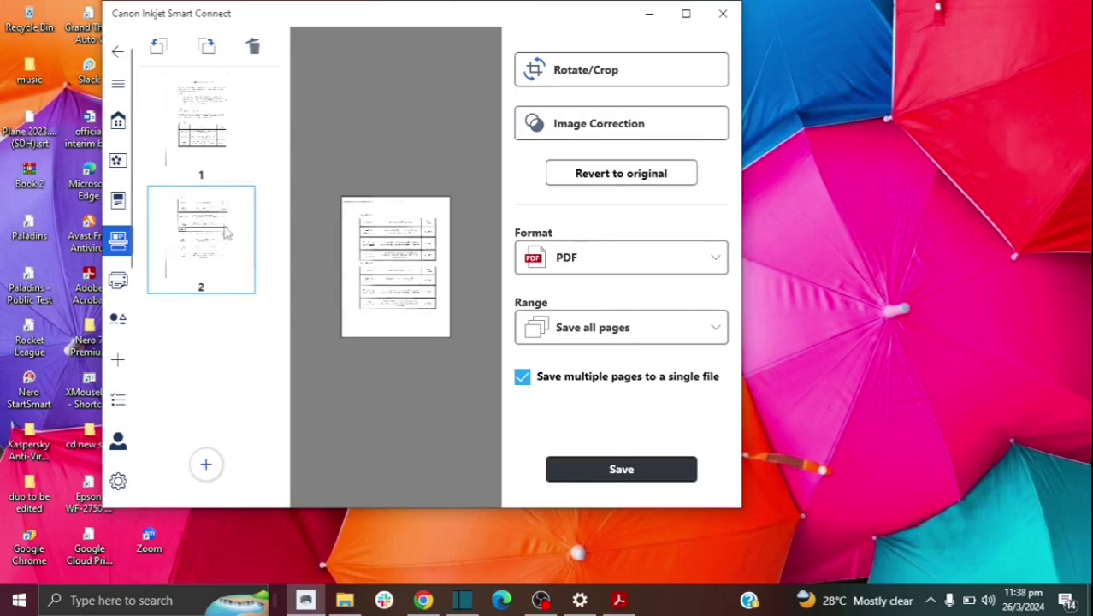
click(258, 49)
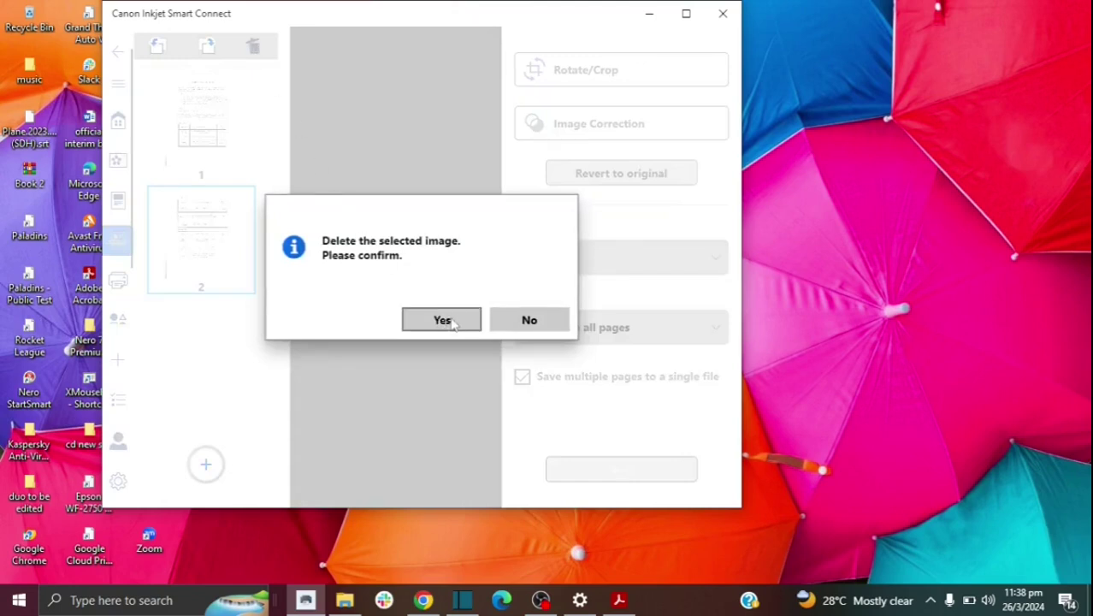
click(441, 320)
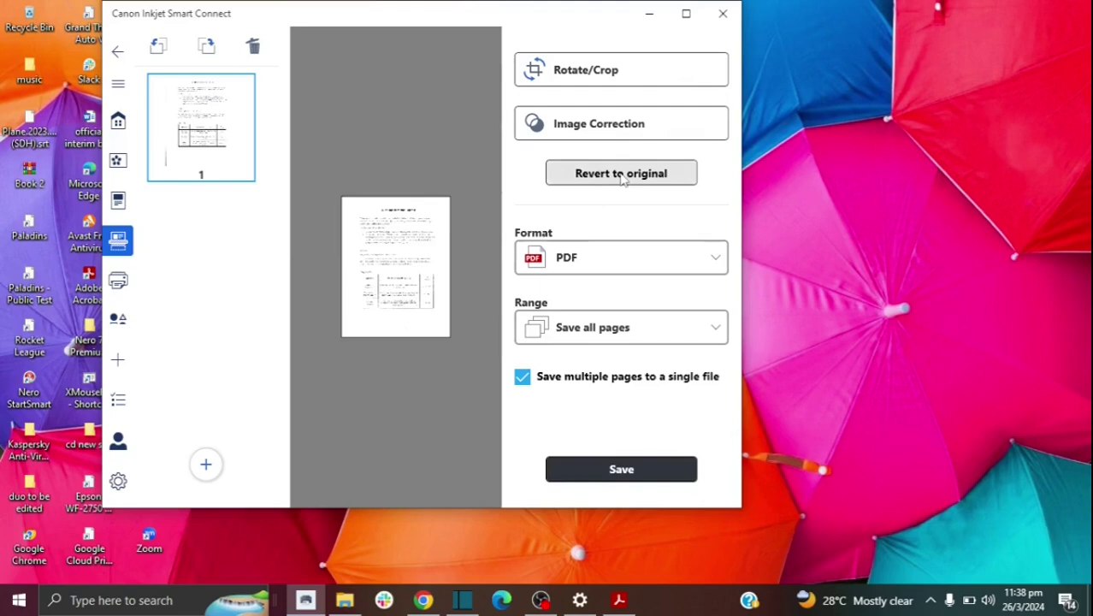
click(622, 177)
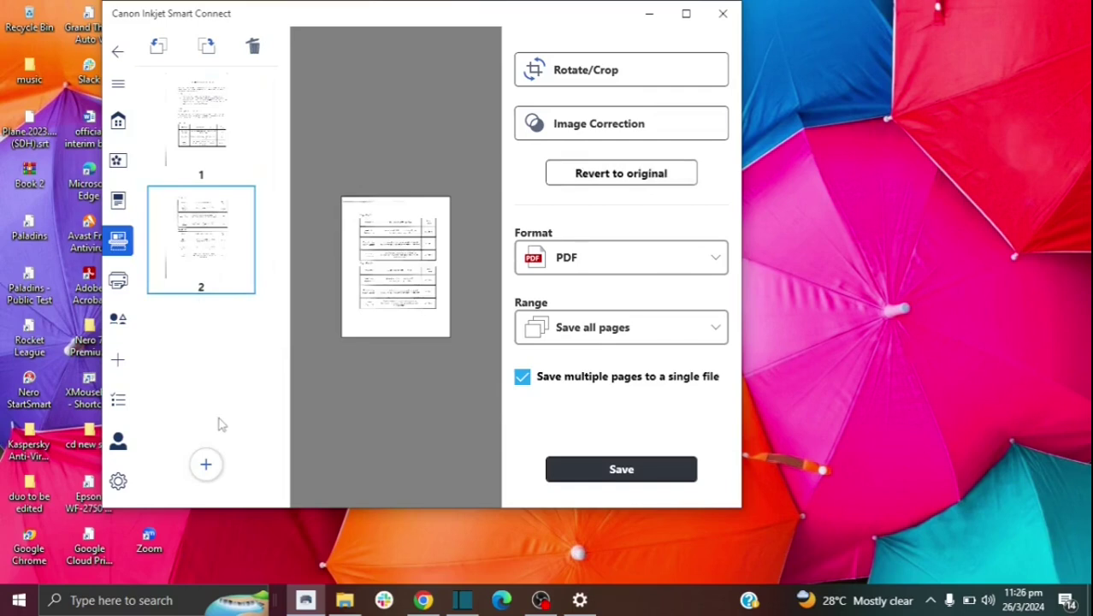
Save both pages as one PDF named 'PDF' in Downloads and open the saved file
click(585, 471)
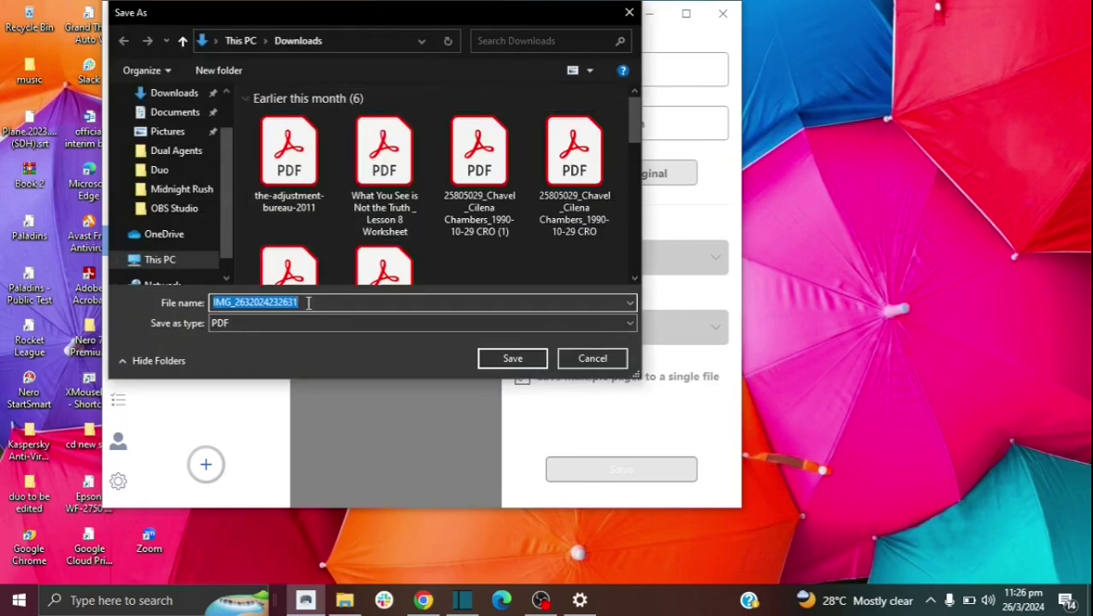
text(PDF into a single file)
click(513, 360)
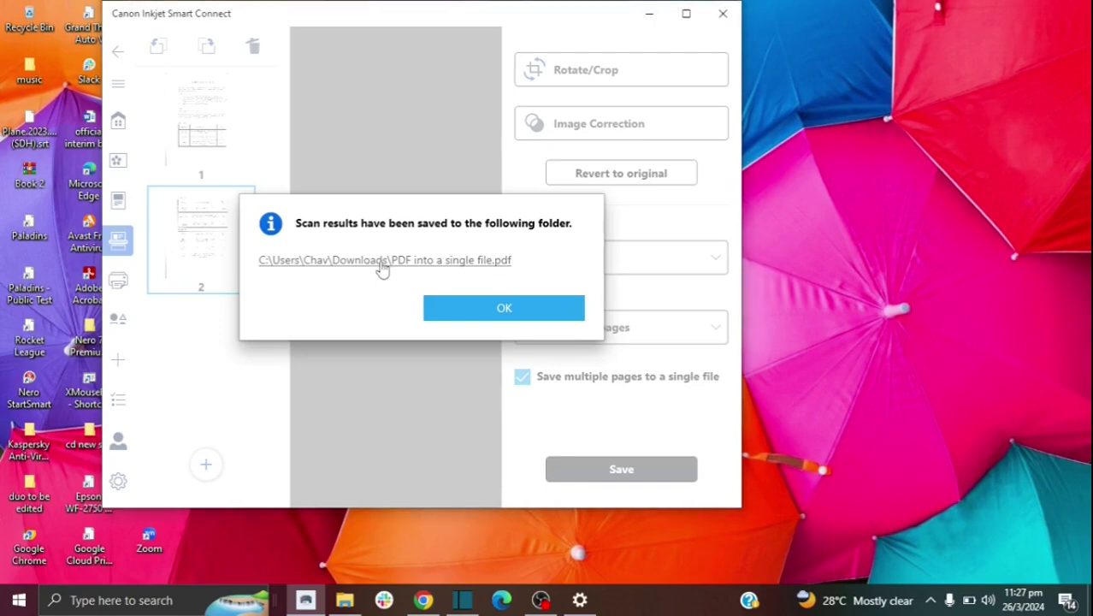
click(381, 263)
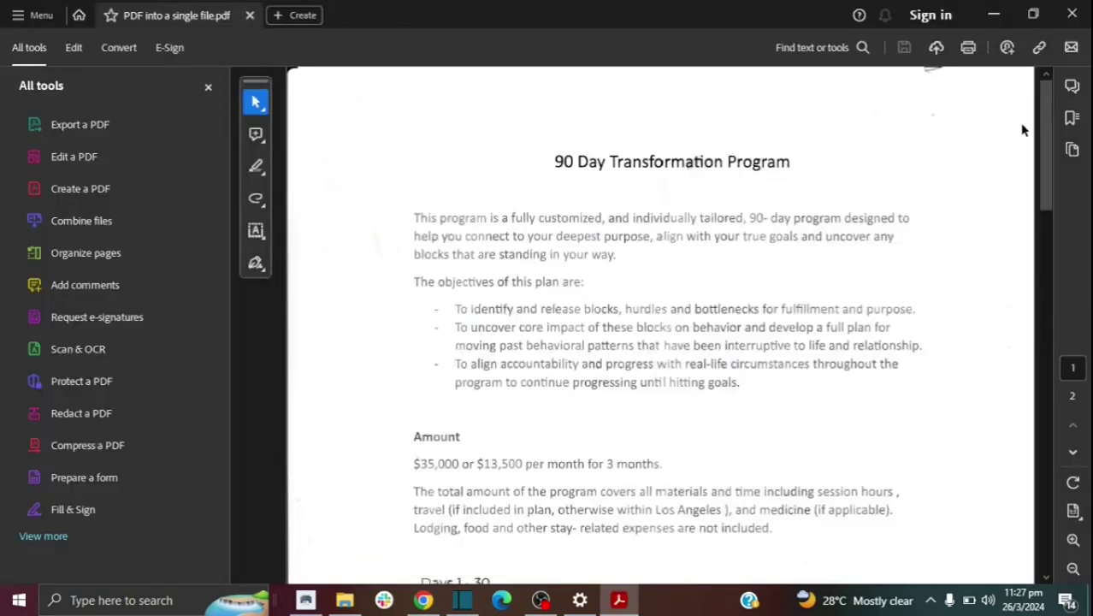
Scroll through both pages of the saved PDF in Adobe Acrobat Reader
mouse_move(1039, 182)
mouse_down()
mouse_move(1039, 395)
mouse_move(1026, 158)
mouse_move(1008, 501)
mouse_move(1018, 512)
mouse_up()
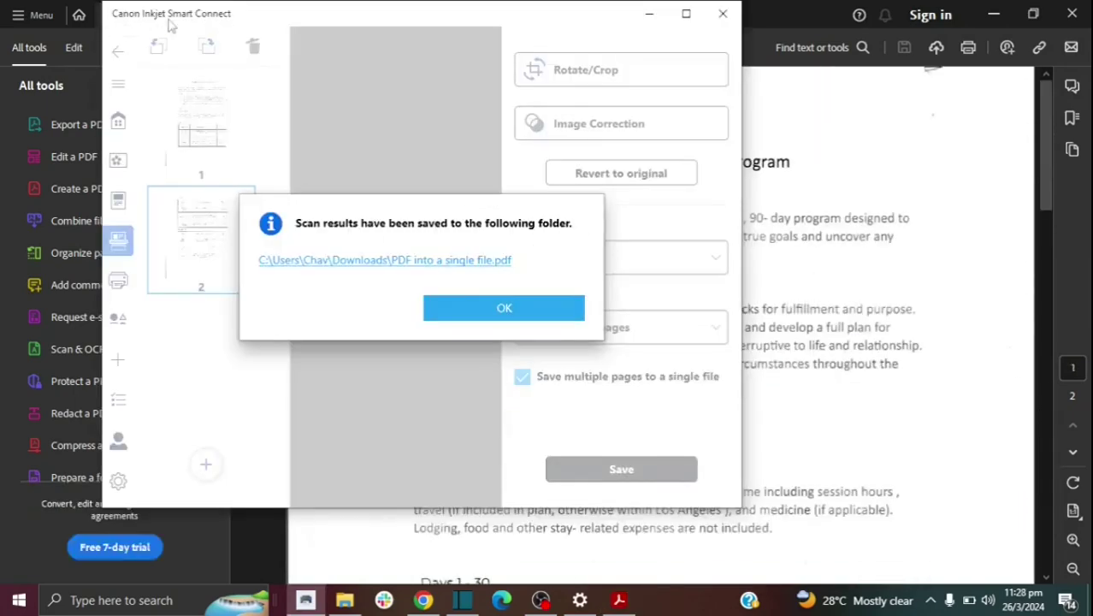